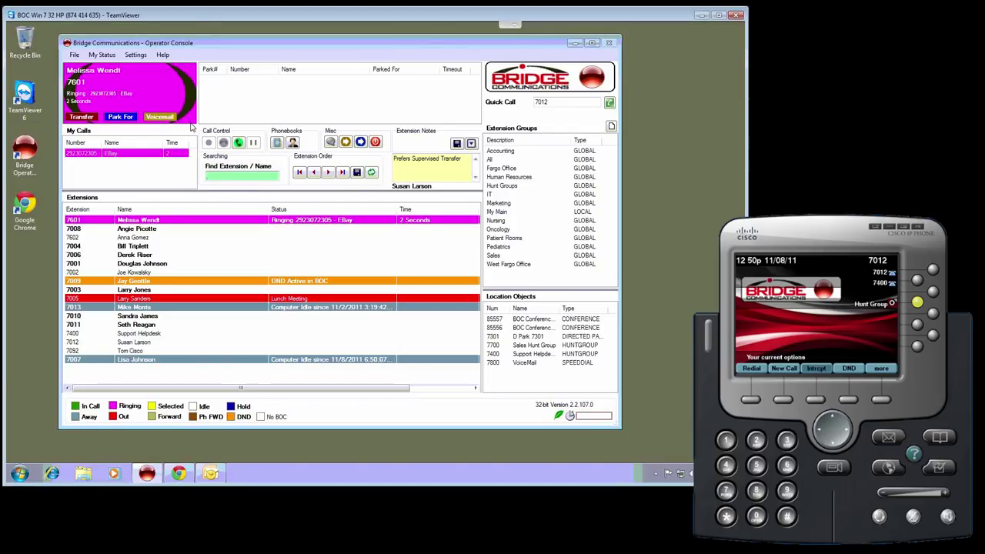
# Answer the incoming EBay call and park it at 7500 for extension 7012.
pyautogui.click(172, 89)
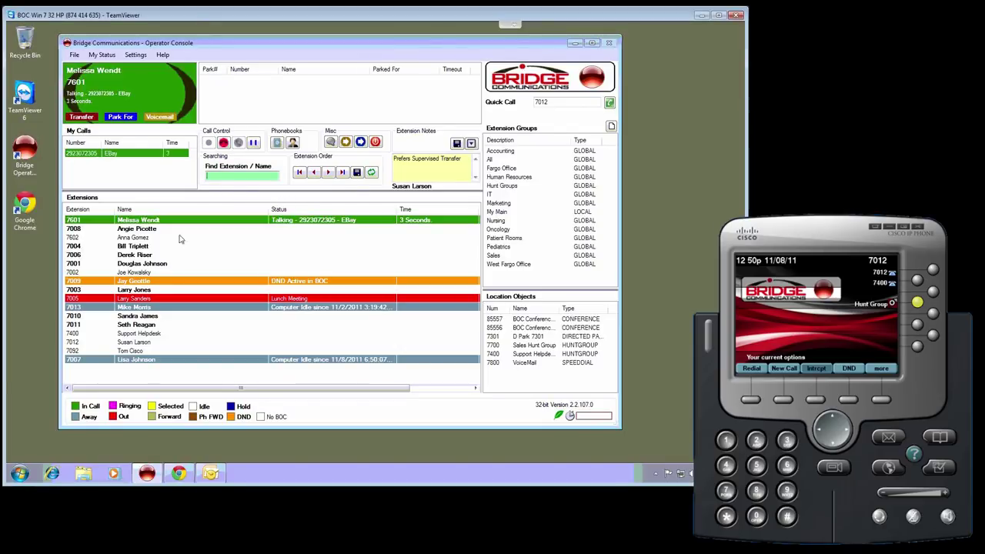
pyautogui.rightClick(160, 343)
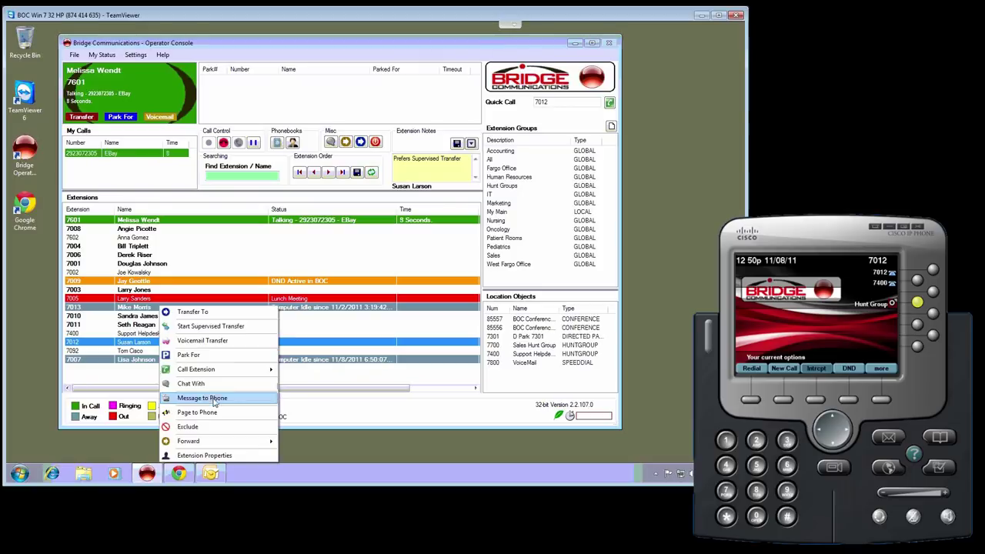
pyautogui.click(237, 359)
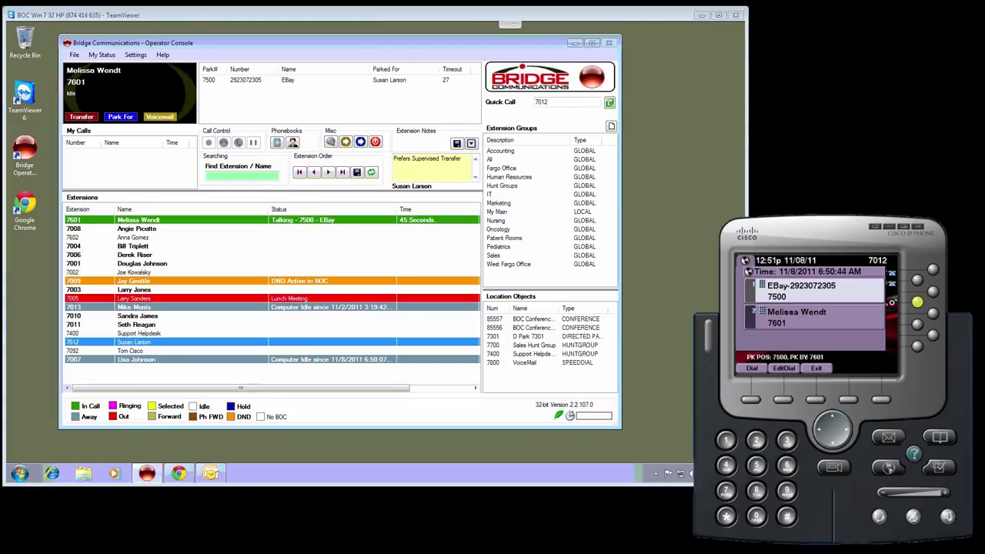
# Retrieve the EBay call parked at 7500 on the 7012 desk phone, then end it.
pyautogui.click(750, 368)
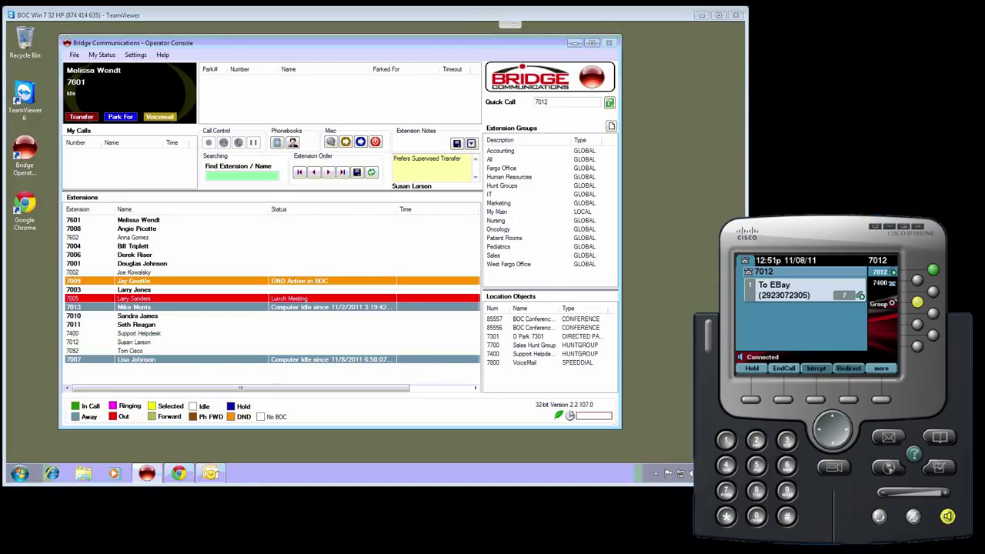
pyautogui.click(783, 368)
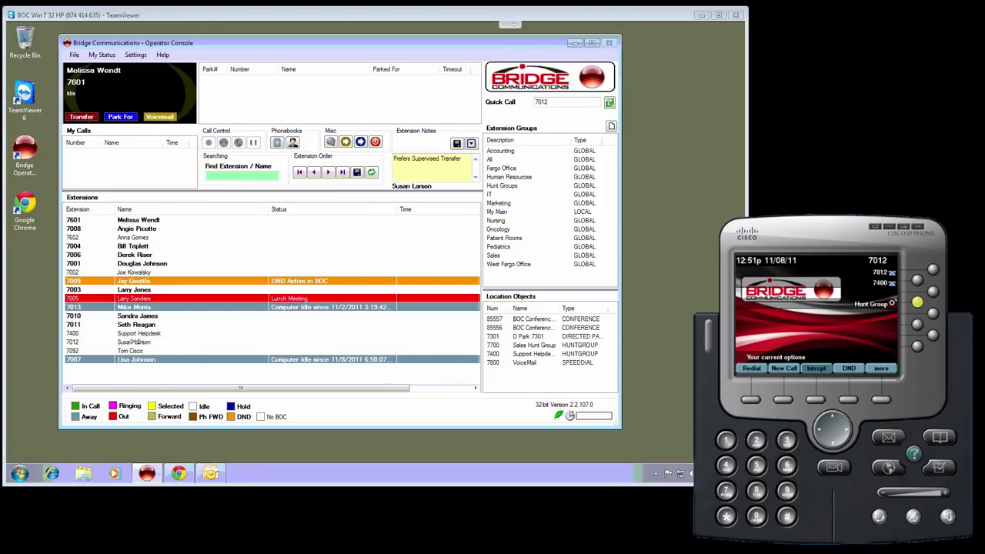
# Forward extension 7012's calls to this console (7601) for 4 hours.
pyautogui.rightClick(134, 341)
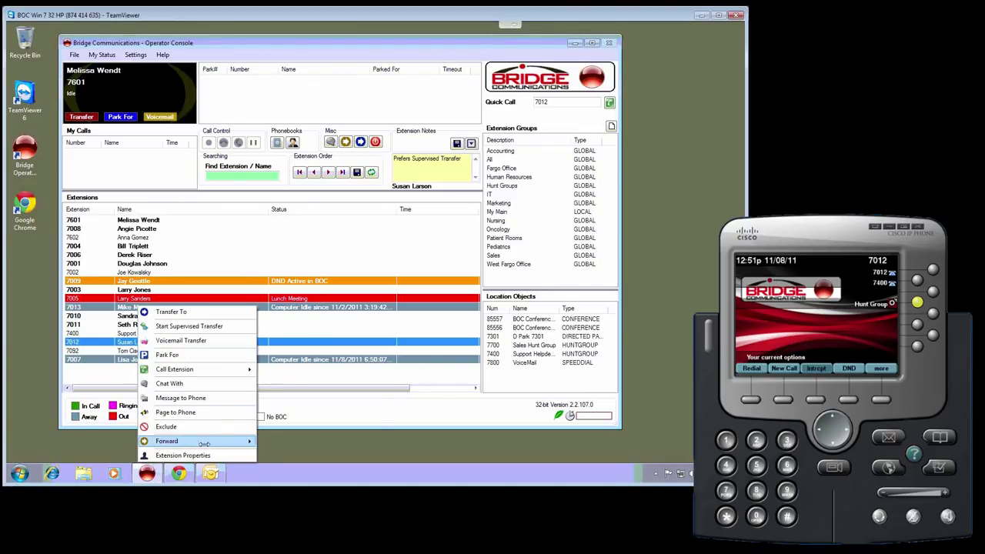
pyautogui.moveTo(204, 444)
pyautogui.moveTo(327, 427)
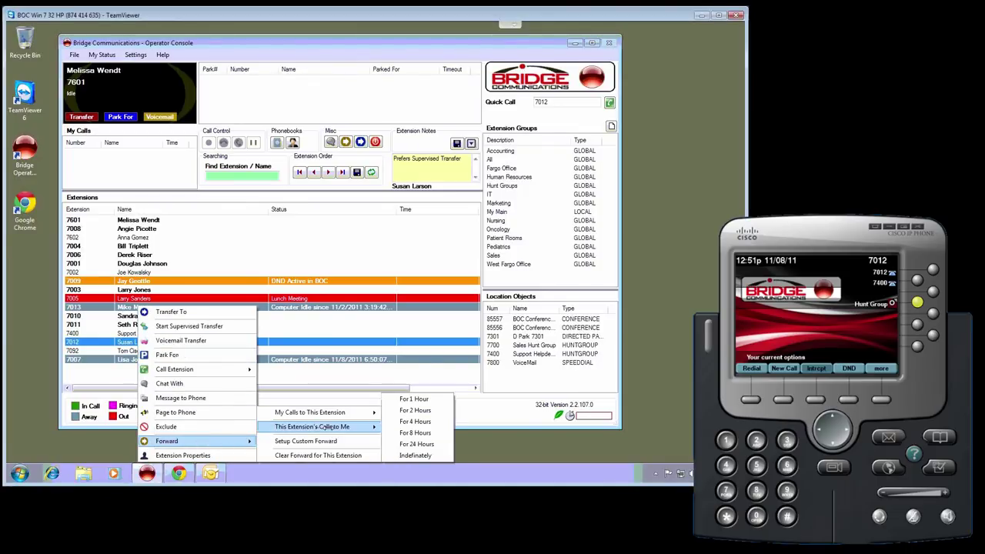
pyautogui.click(431, 422)
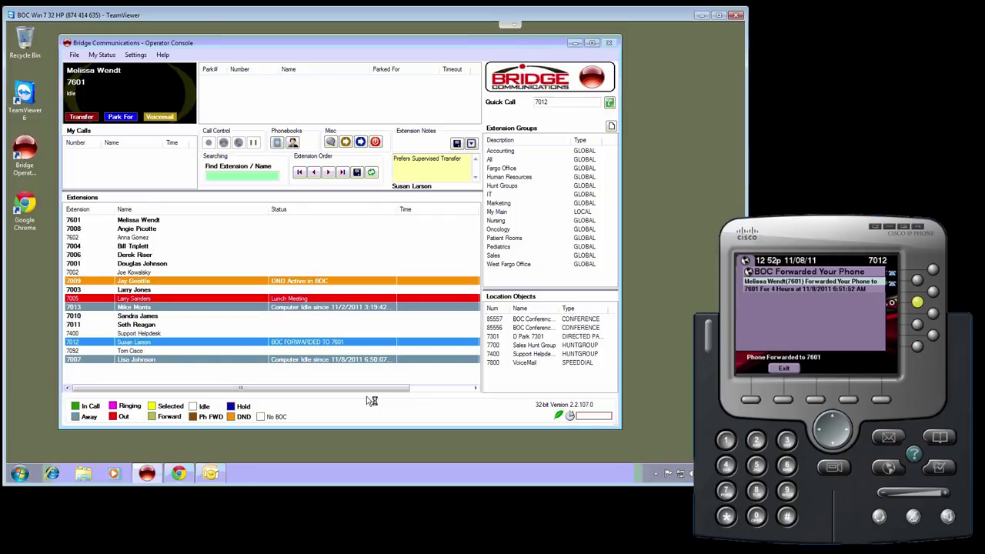
# Clear extension 7012's call forward and dismiss the forward-removed notice on its phone.
pyautogui.rightClick(239, 348)
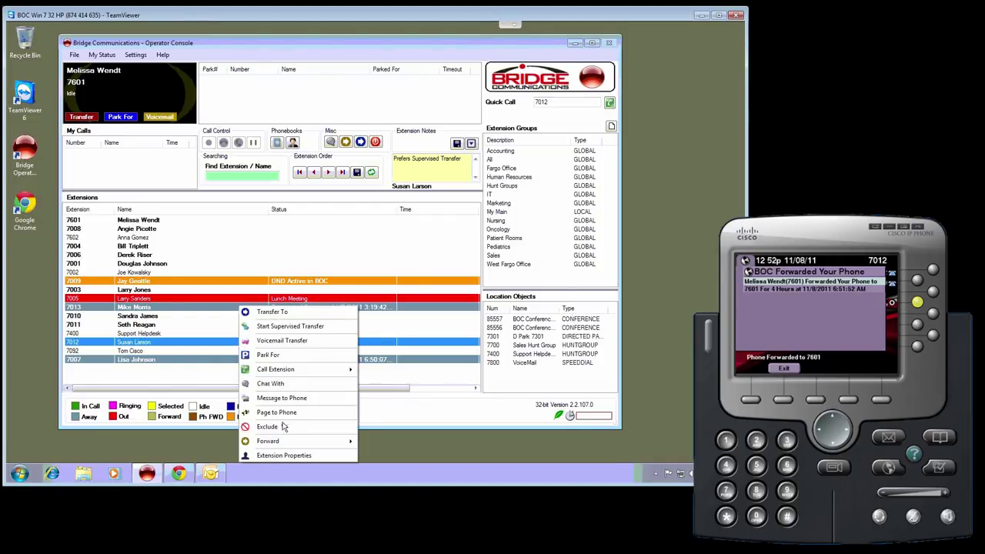
pyautogui.moveTo(292, 443)
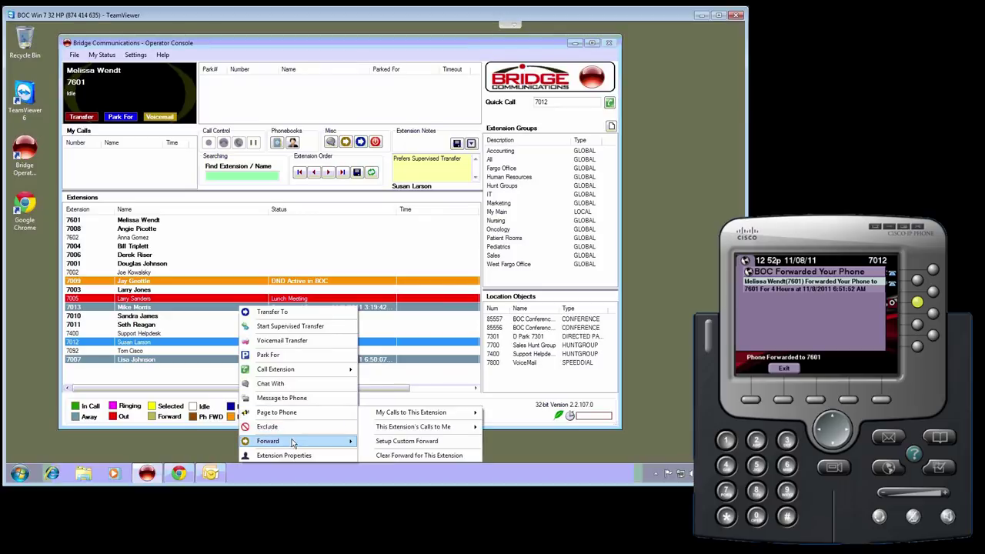
pyautogui.click(413, 457)
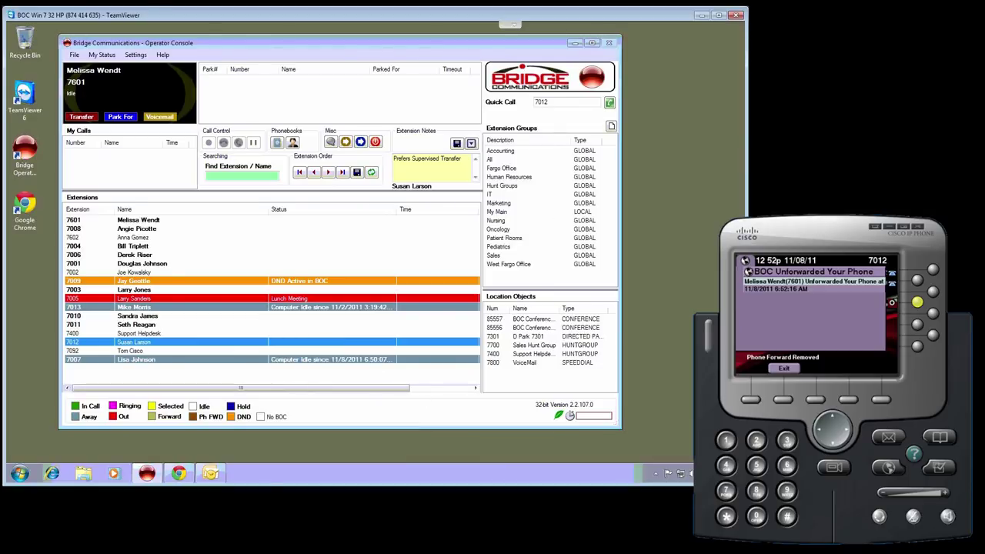
pyautogui.click(785, 368)
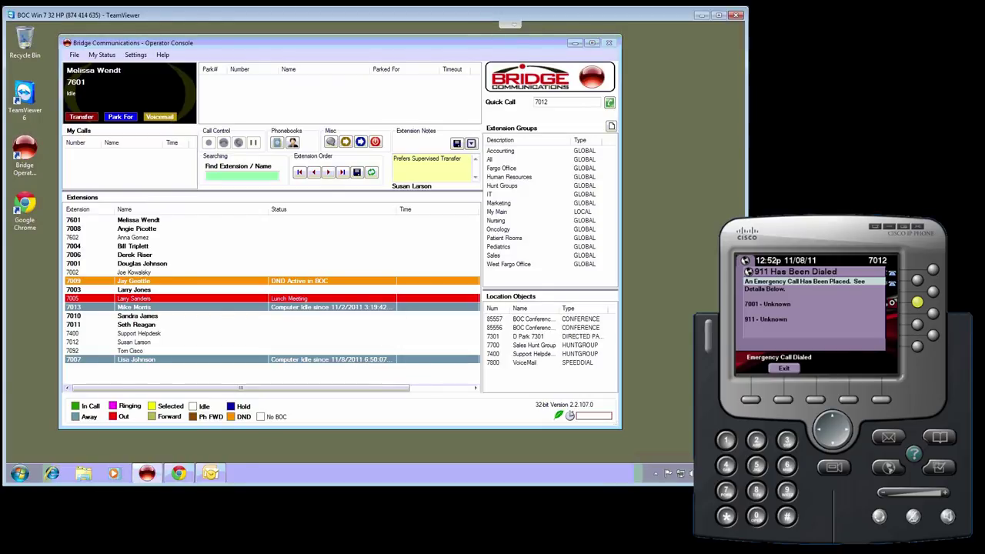
pyautogui.click(784, 368)
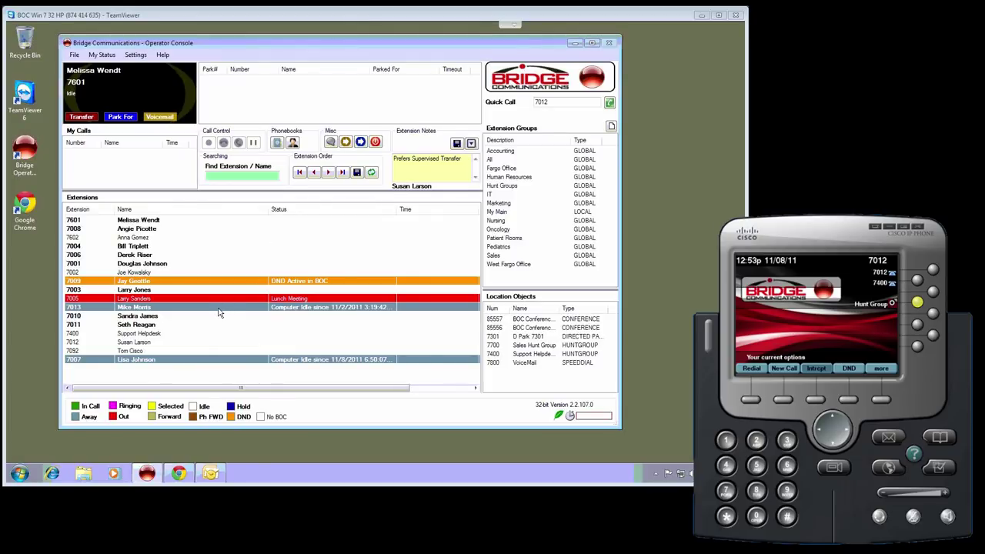
# Send 7012's phone 'This is a message from BOC to your phone.' and dismiss it there.
pyautogui.rightClick(97, 343)
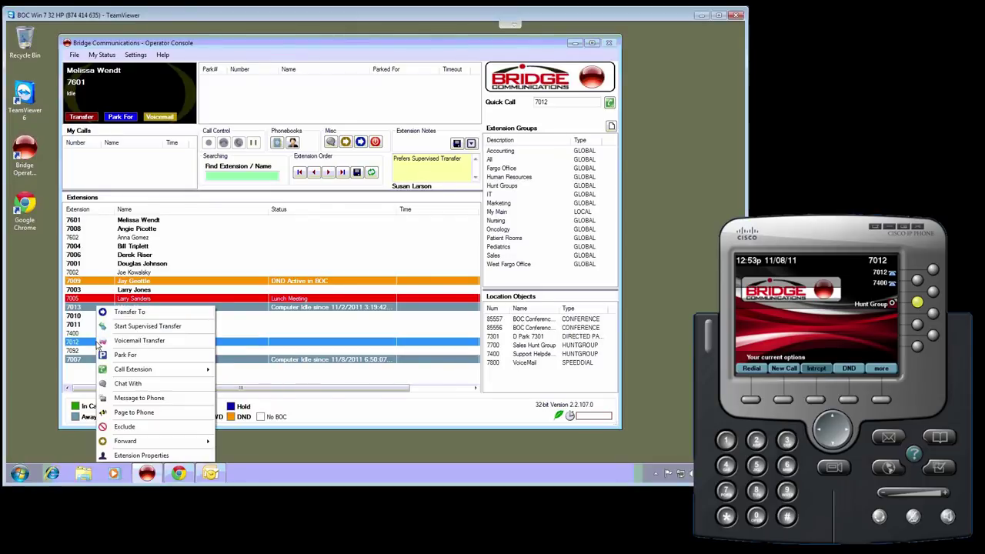
pyautogui.click(170, 400)
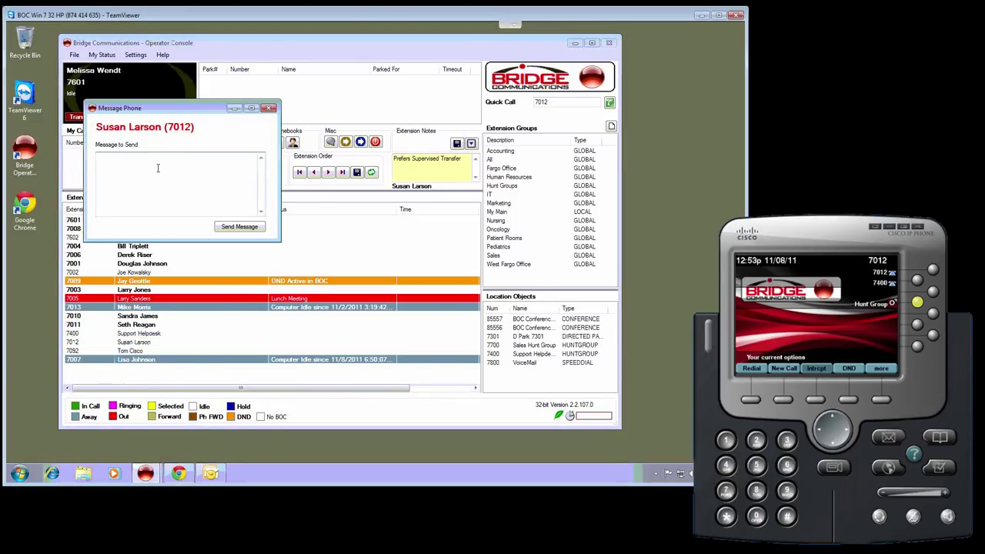
pyautogui.write('This is a ')
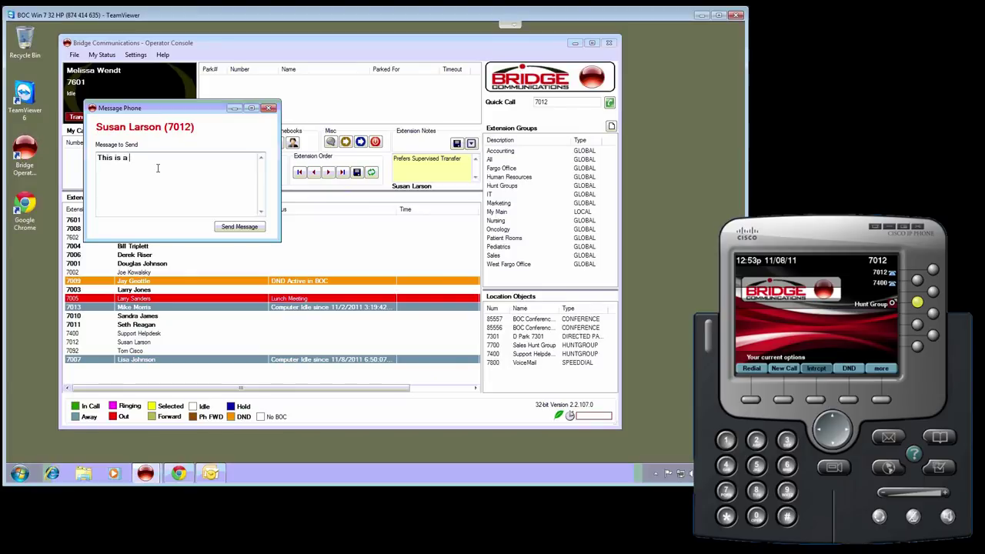
pyautogui.write('message from BOC to your')
pyautogui.write('ne.')
pyautogui.click(231, 226)
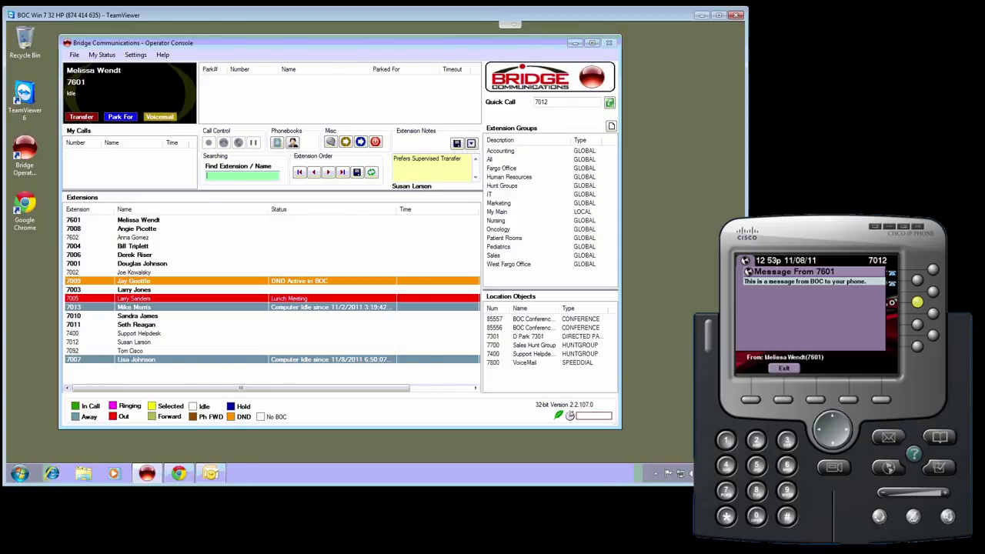
pyautogui.click(784, 369)
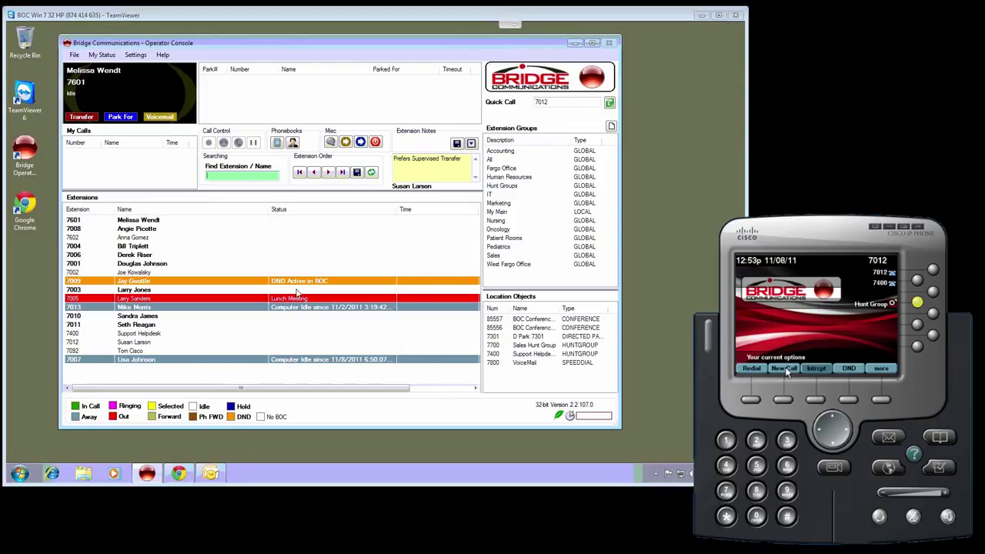
# Send 'This is a test of our main text group messaging.' to Main Text Group via Group Voice Page / Text Message.
pyautogui.click(74, 55)
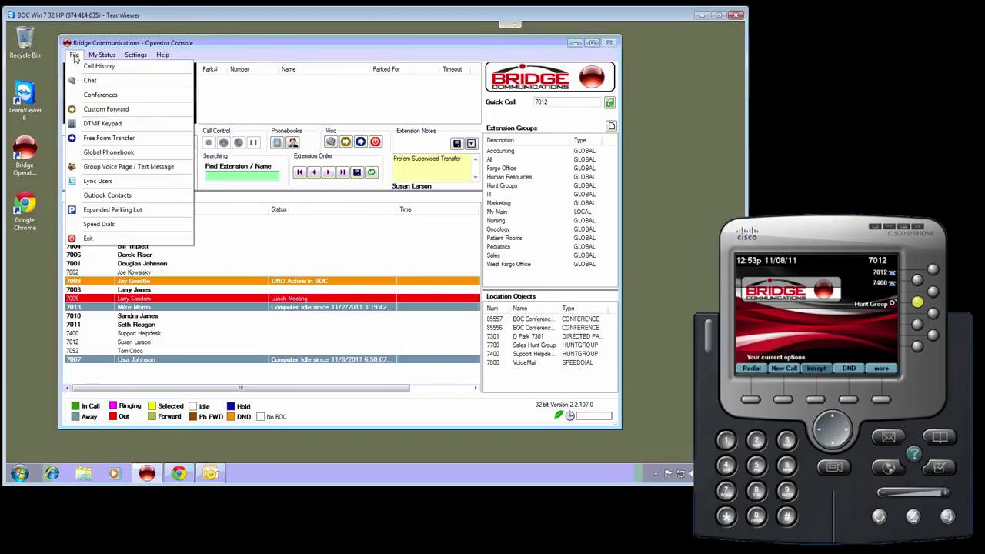
pyautogui.click(162, 171)
pyautogui.click(164, 139)
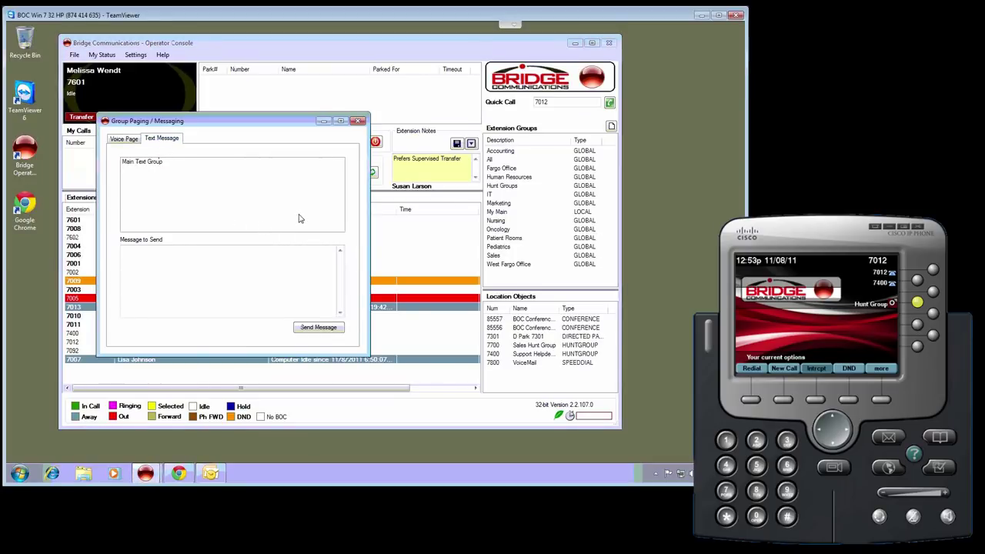
pyautogui.click(141, 165)
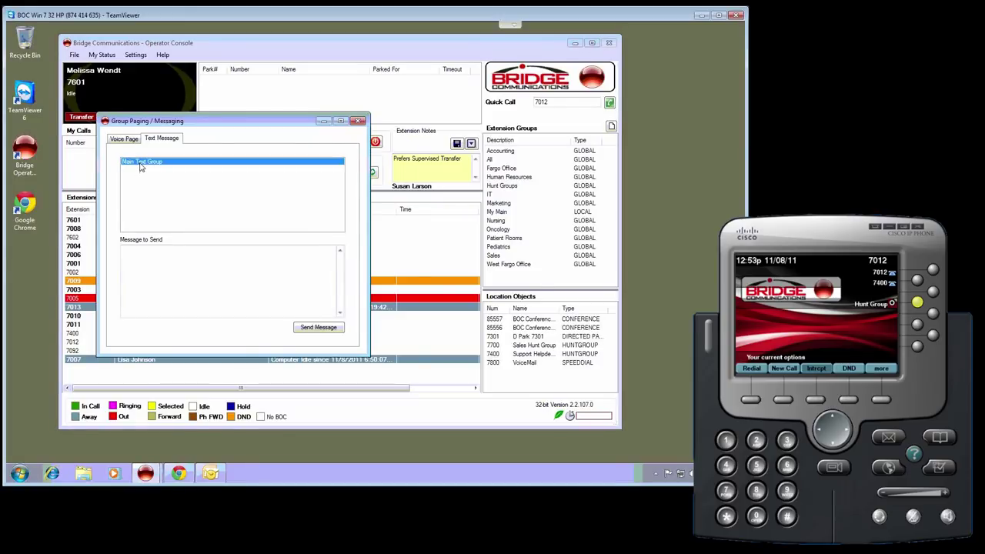
pyautogui.click(159, 263)
pyautogui.write('This is a test of our main')
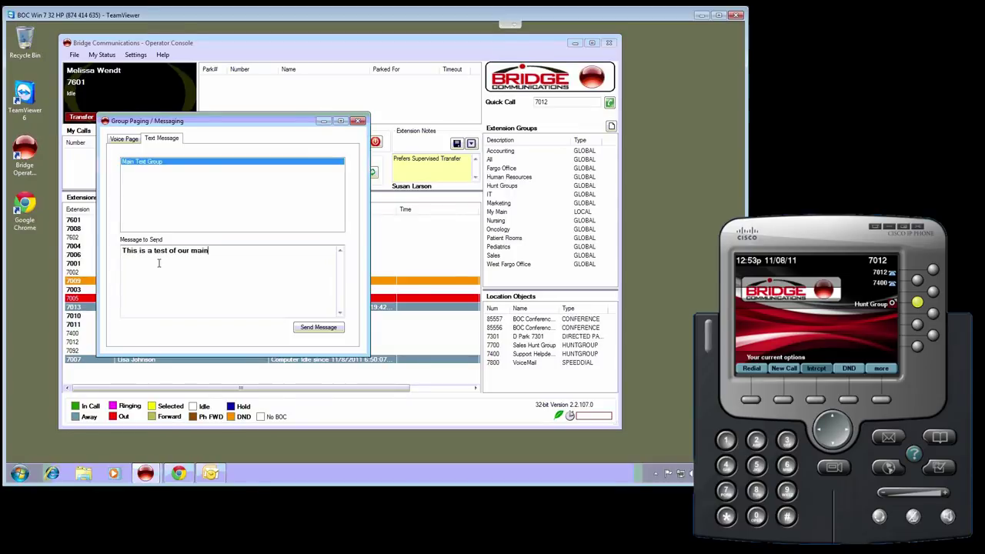
pyautogui.write(' text group messaging')
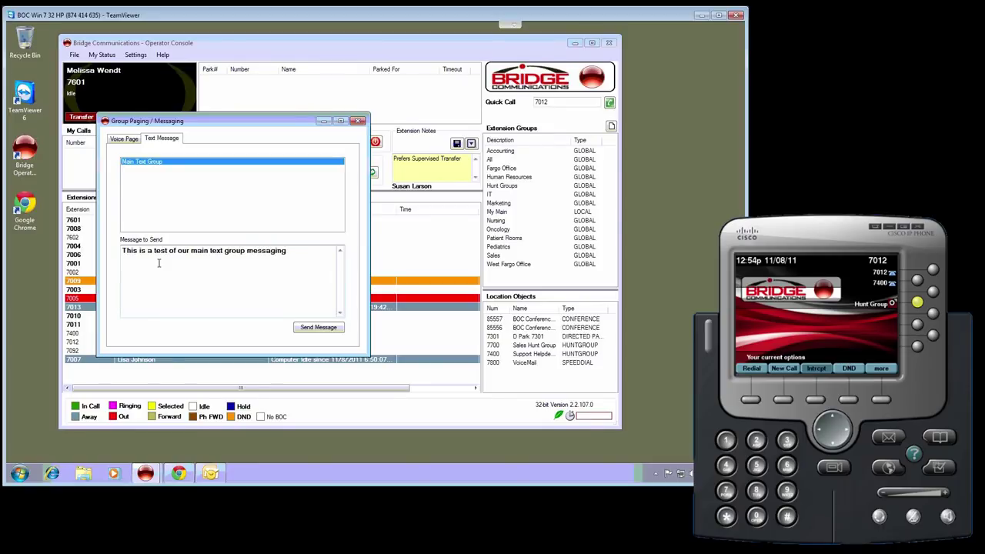
pyautogui.write('.')
pyautogui.click(321, 328)
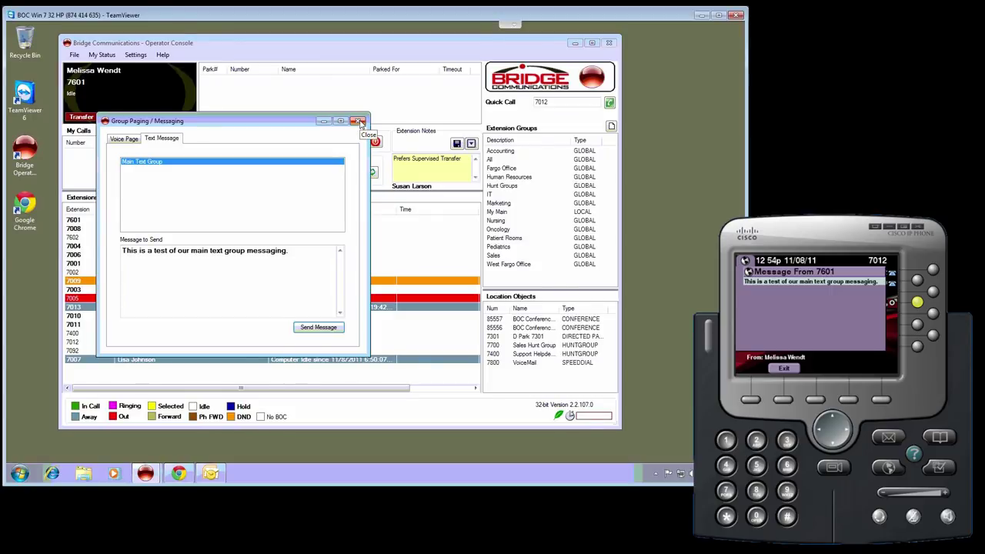
pyautogui.click(359, 121)
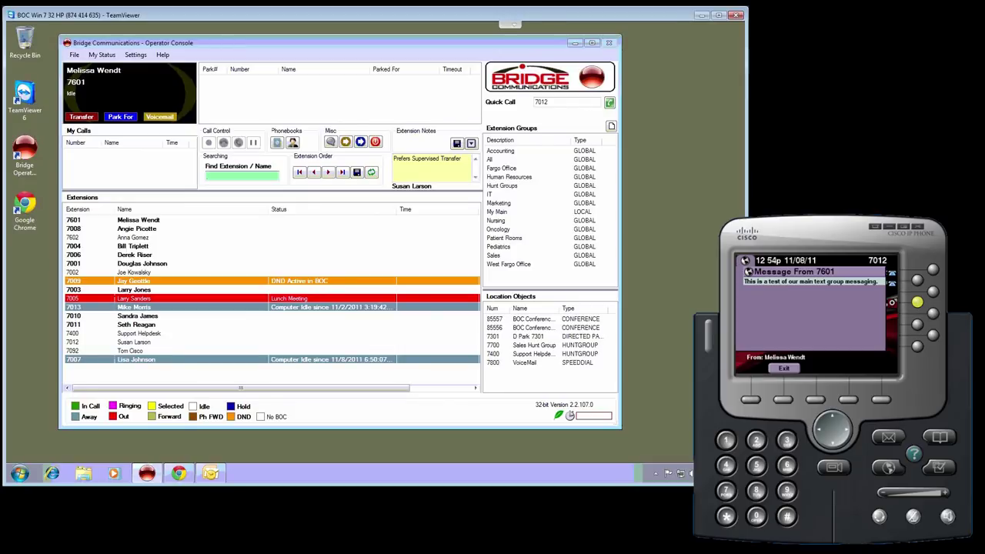
# Dismiss the group text on 7012's phone and start a voice page to extension 7012.
pyautogui.click(784, 368)
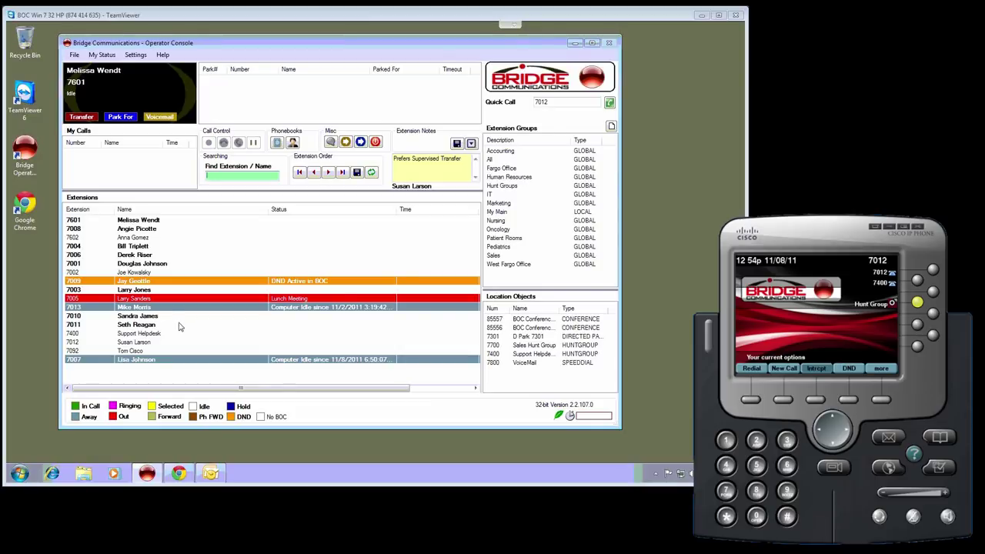
pyautogui.rightClick(141, 344)
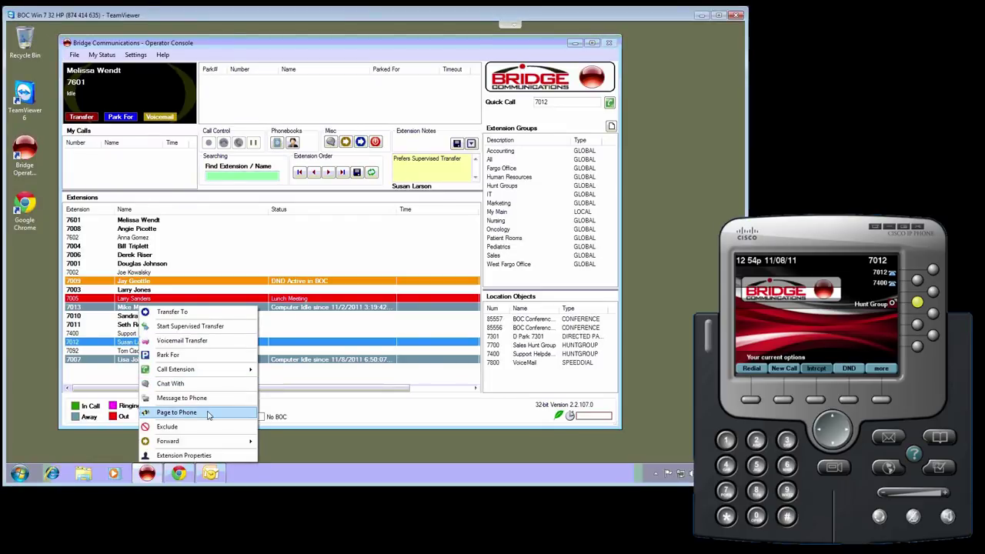
pyautogui.click(177, 413)
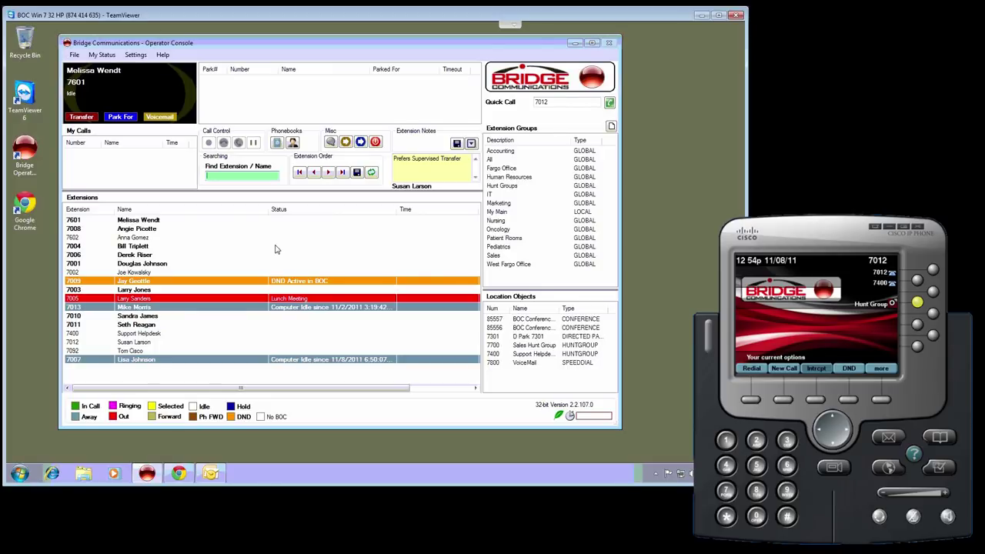
# Page extension 7012 again and stop the page immediately with End Now.
pyautogui.rightClick(141, 345)
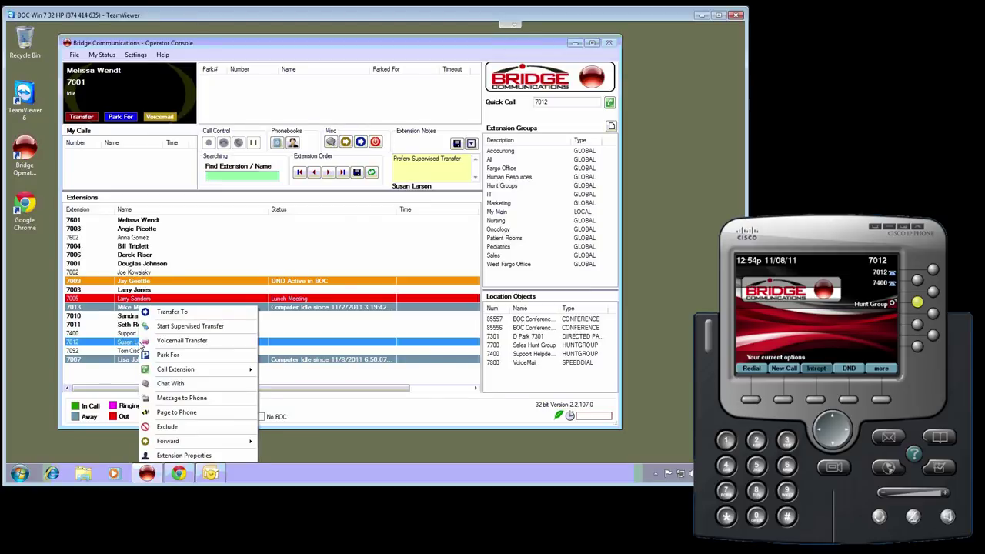
pyautogui.click(174, 413)
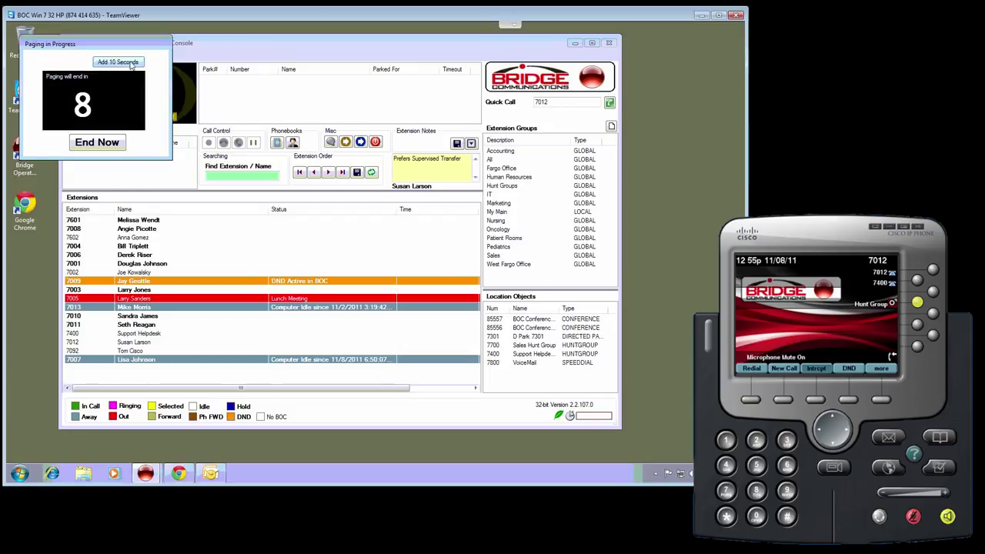
pyautogui.click(97, 143)
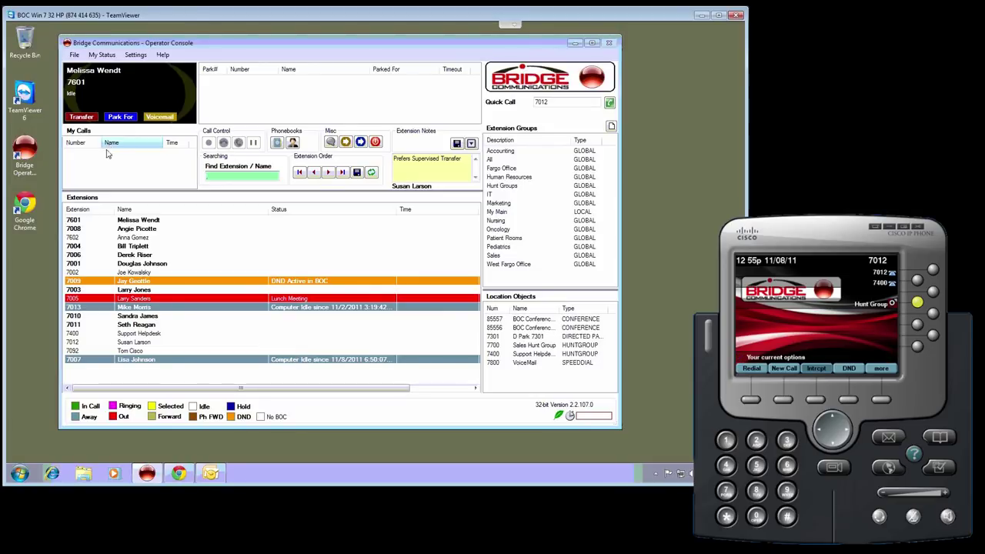
# Begin a voice page to the Main Voice Group, then close the group paging window.
pyautogui.click(77, 57)
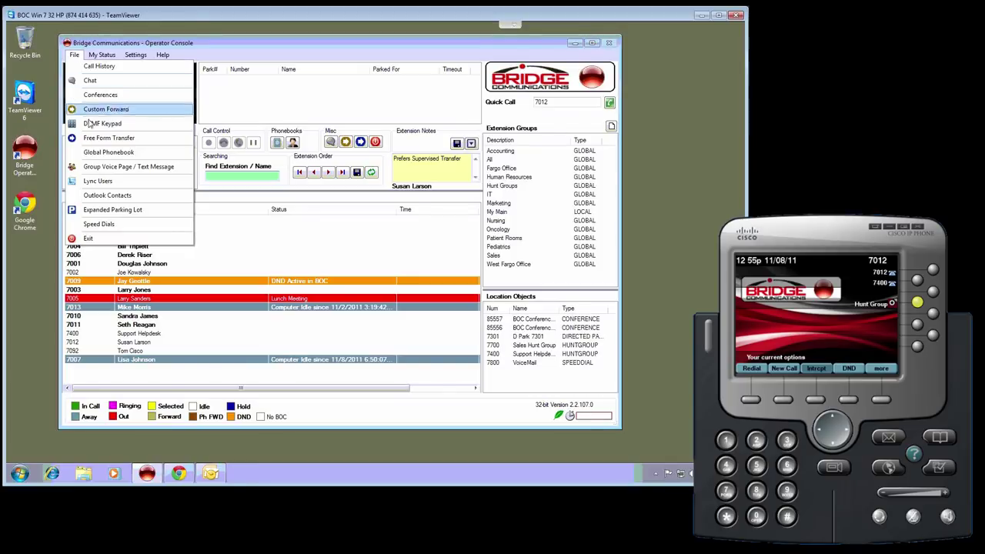
pyautogui.click(116, 166)
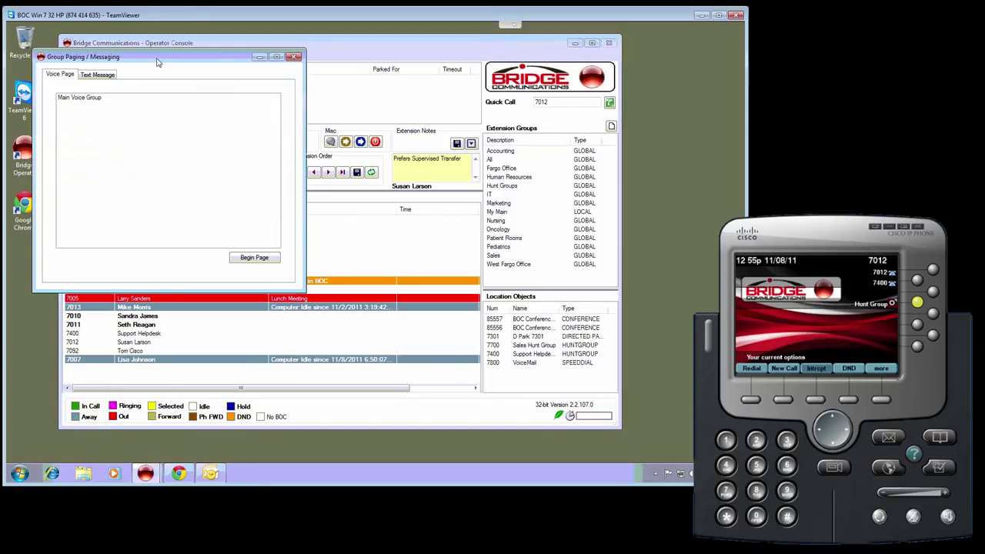
pyautogui.moveTo(158, 57); pyautogui.dragTo(243, 107)
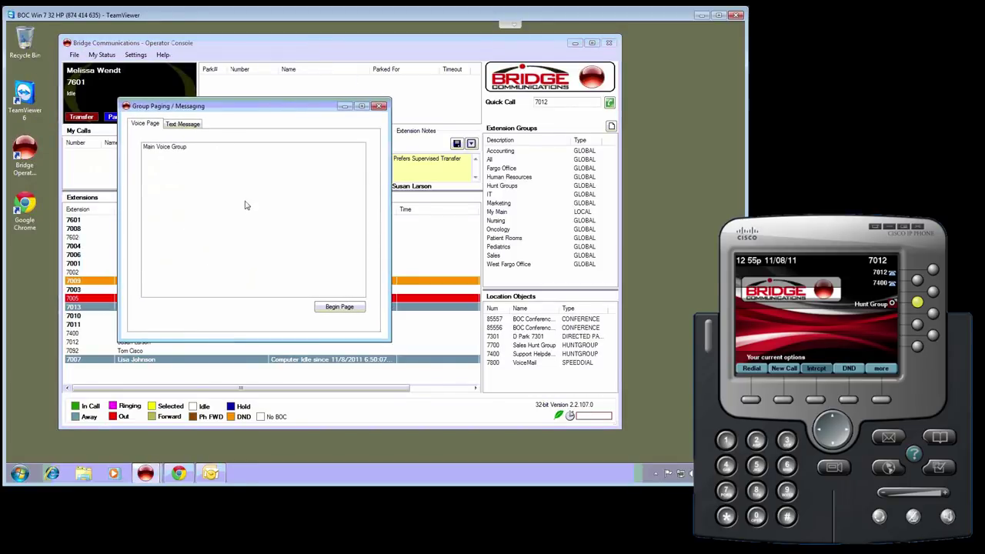
pyautogui.click(162, 150)
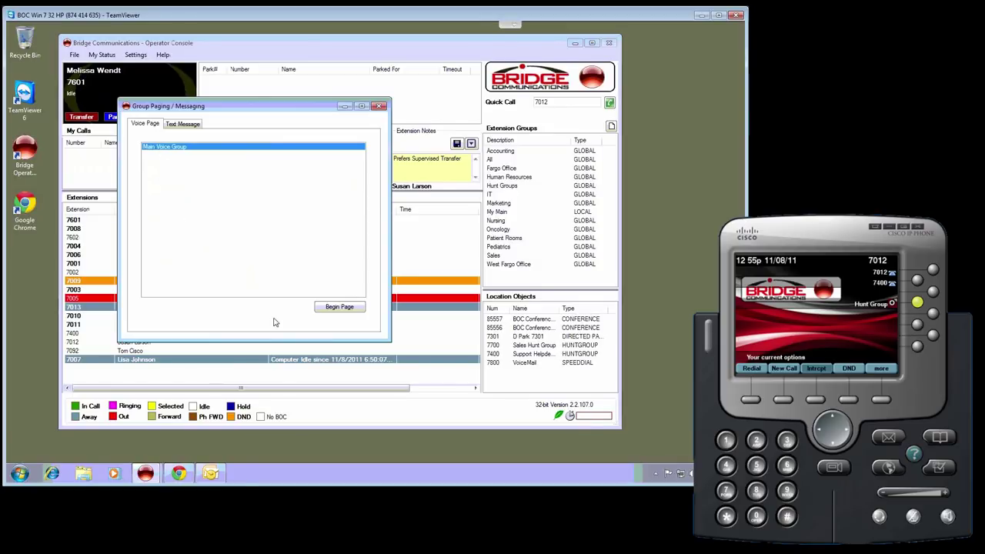
pyautogui.click(337, 308)
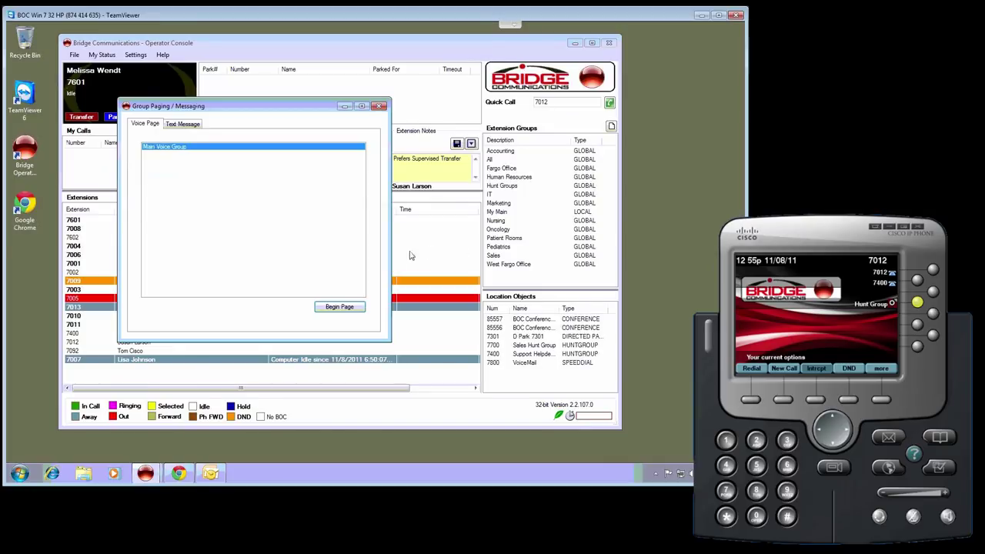
pyautogui.click(378, 106)
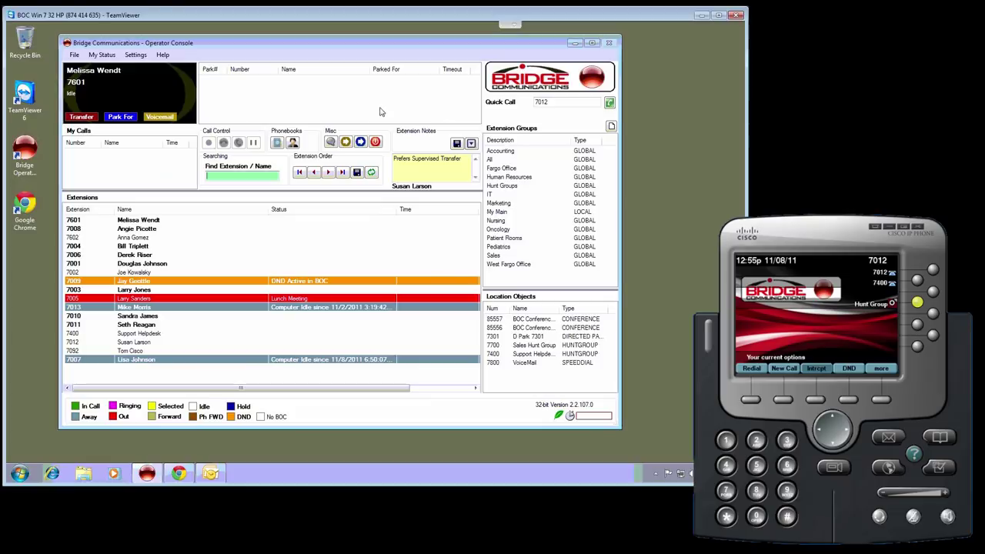